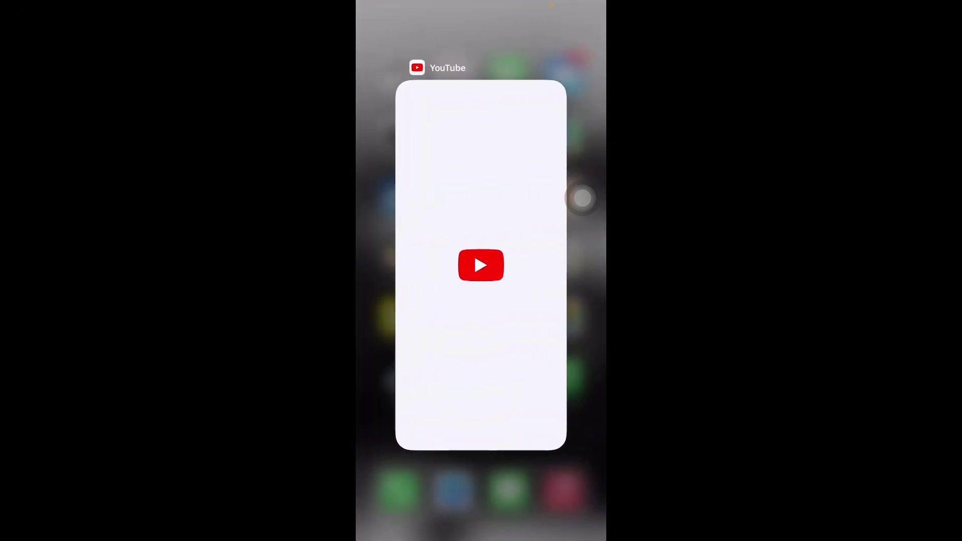
- Swipe up from the bottom to bring up the App Switcher with the YouTube card
{"action": "left_click_drag", "start_coordinate": [482, 338], "coordinate": [481, 75]}
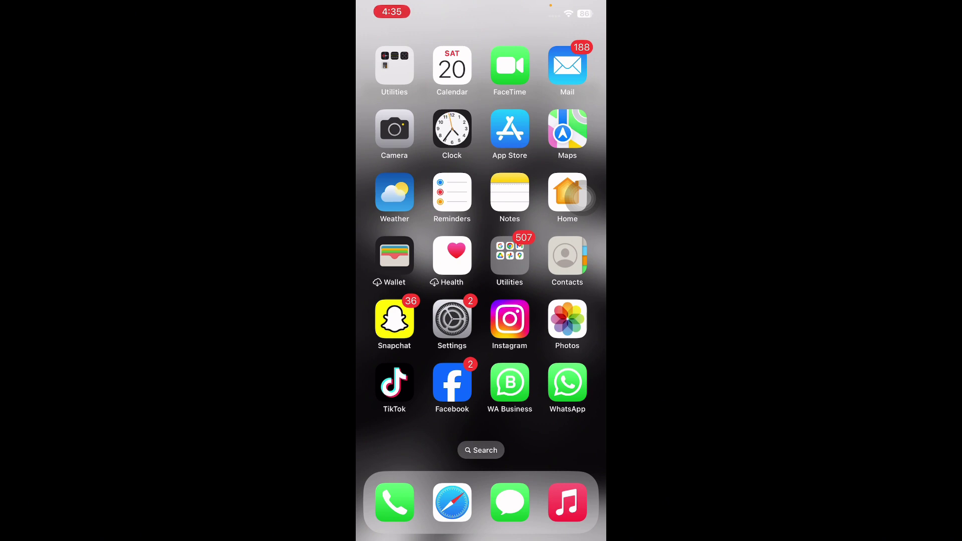
- Launch the App Store from the home screen, landing on its Today page
{"action": "left_click", "coordinate": [510, 129]}
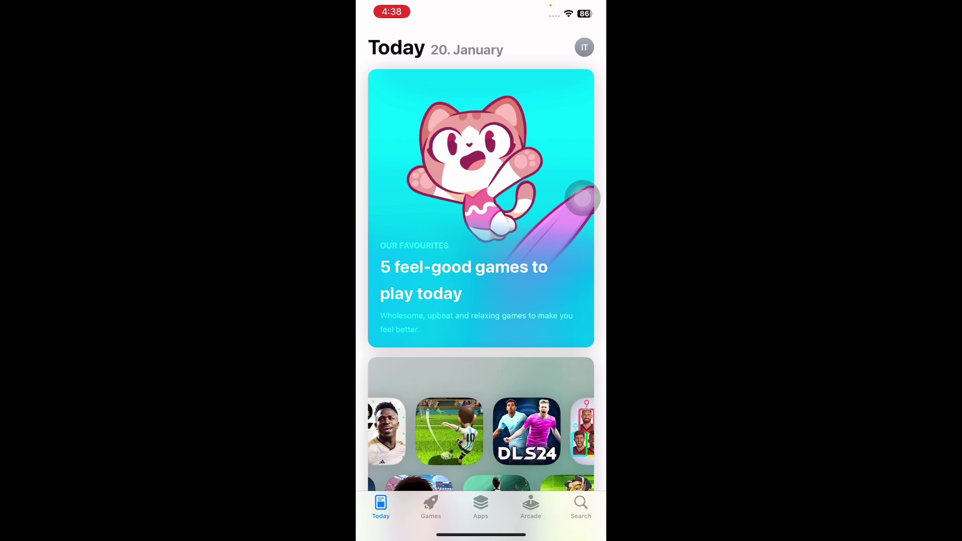
- Check YouTube in the App Store account's Updated Recently list, then return home
{"action": "left_click", "coordinate": [585, 47]}
{"action": "scroll", "coordinate": [481, 301], "scroll_direction": "down", "scroll_amount": 5}
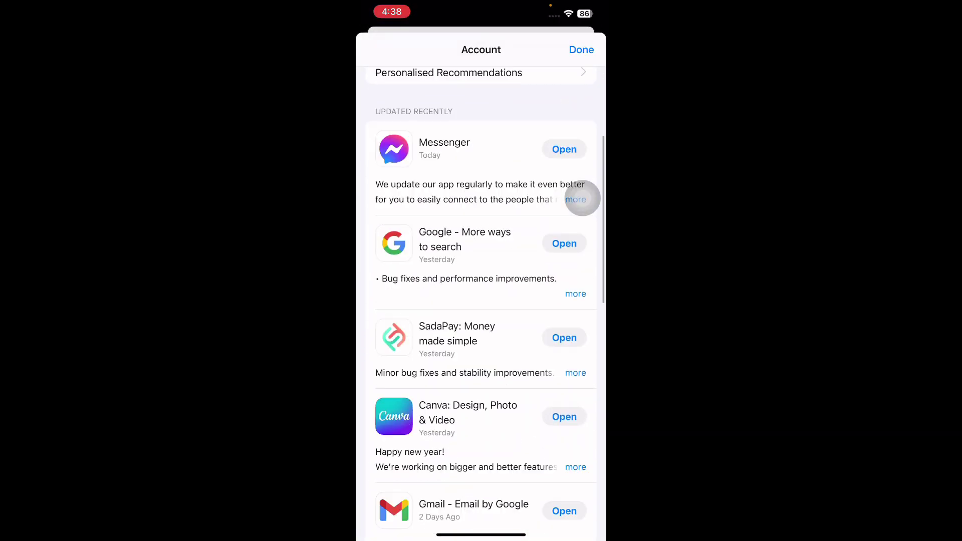
{"action": "scroll", "coordinate": [491, 301], "scroll_direction": "down", "scroll_amount": 5}
{"action": "scroll", "coordinate": [490, 300], "scroll_direction": "down", "scroll_amount": 5}
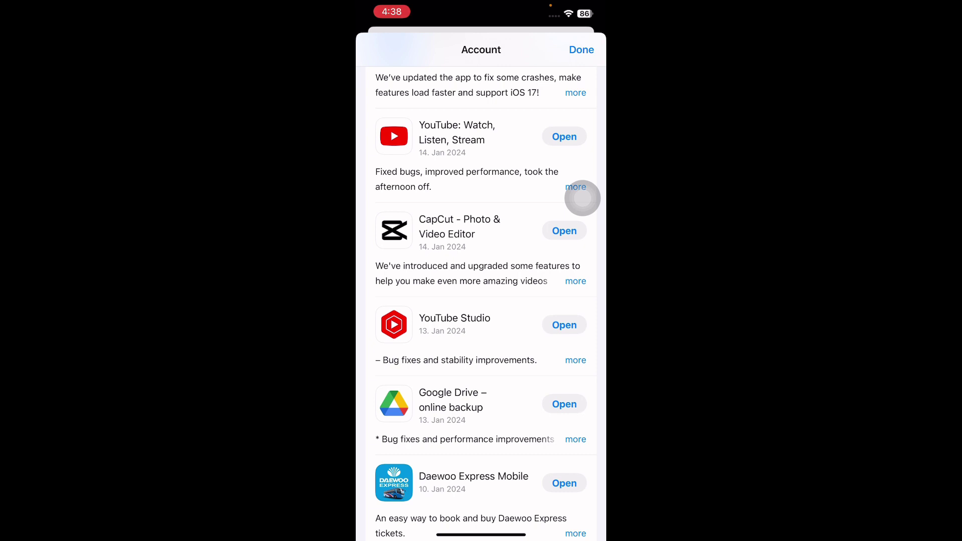
{"action": "left_click", "coordinate": [582, 198]}
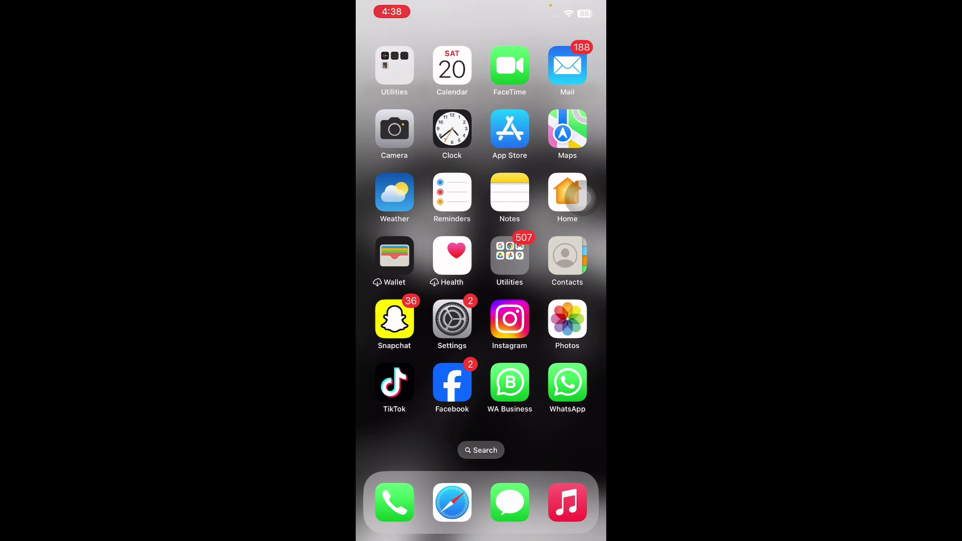
{"action": "left_click_drag", "start_coordinate": [541, 264], "coordinate": [406, 263]}
{"action": "left_click", "coordinate": [510, 66]}
{"action": "left_click", "coordinate": [481, 199]}
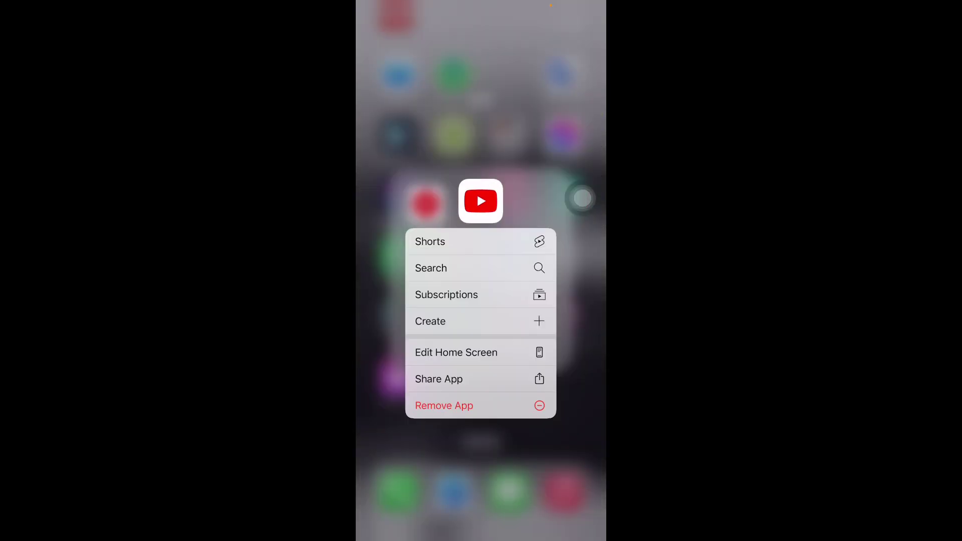
{"action": "left_click", "coordinate": [443, 405]}
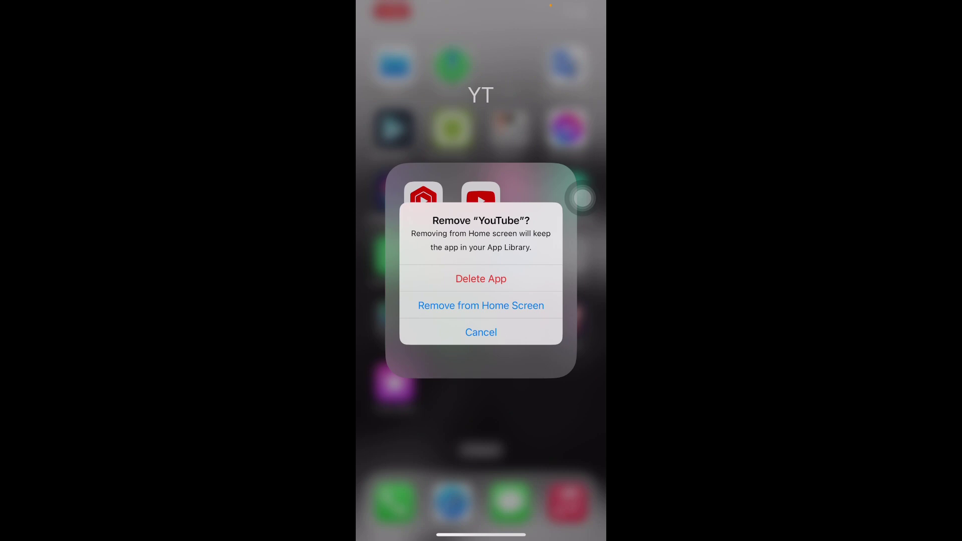
{"action": "left_click", "coordinate": [481, 333]}
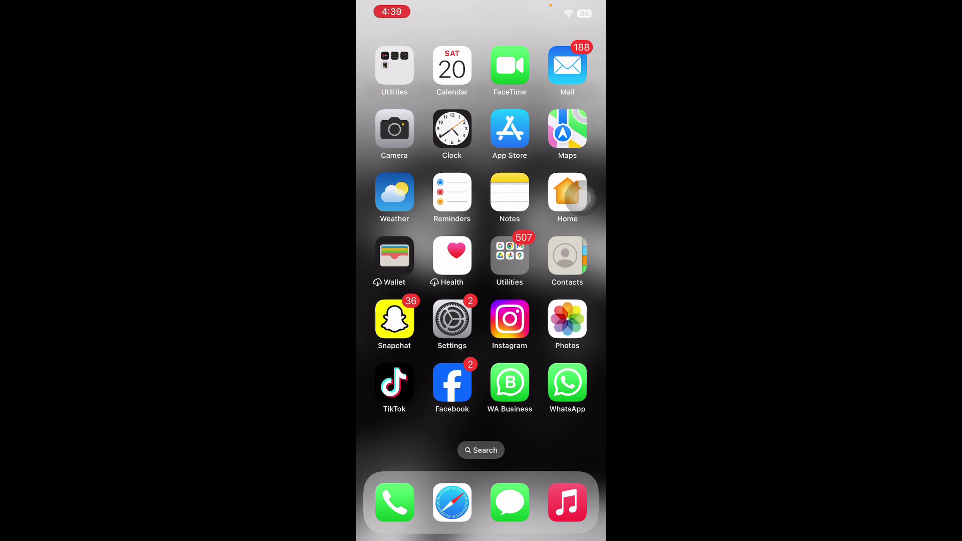
- Toggle Airplane Mode on and off in Control Center, then return home
{"action": "left_click_drag", "start_coordinate": [571, 4], "coordinate": [571, 226]}
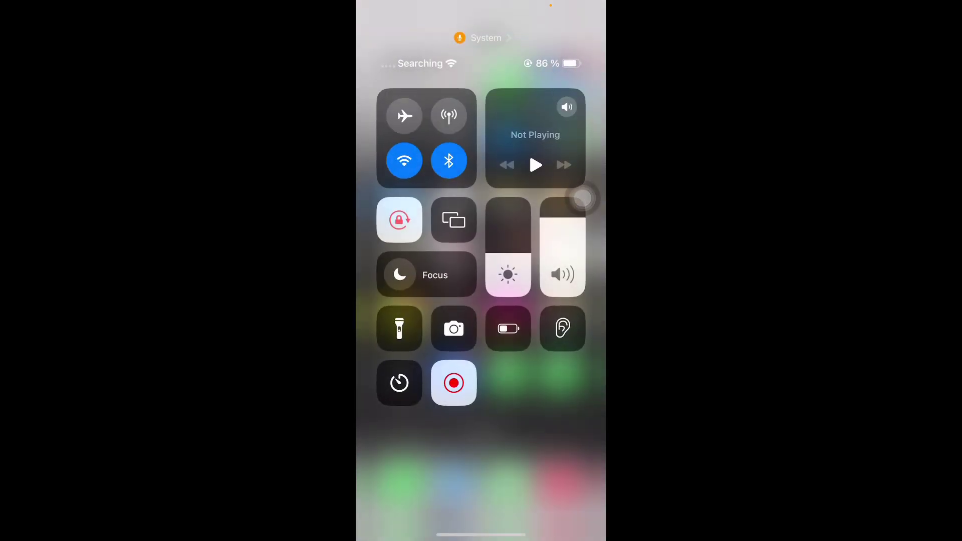
{"action": "left_click", "coordinate": [405, 116]}
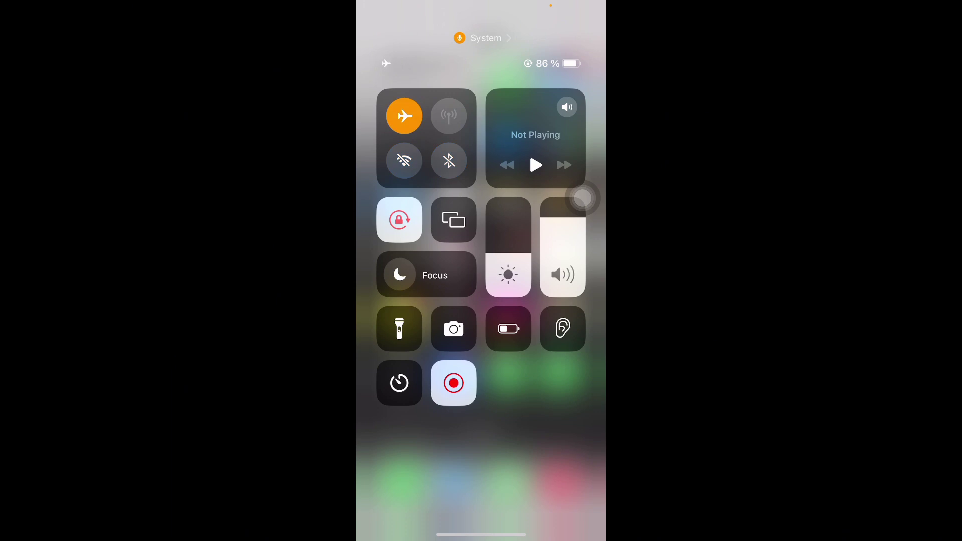
{"action": "left_click", "coordinate": [405, 116]}
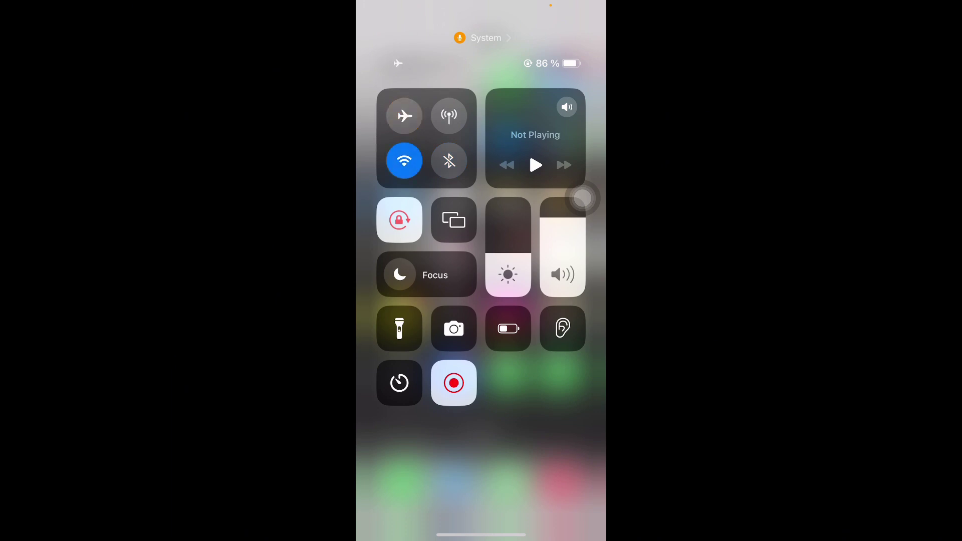
{"action": "left_click", "coordinate": [519, 466]}
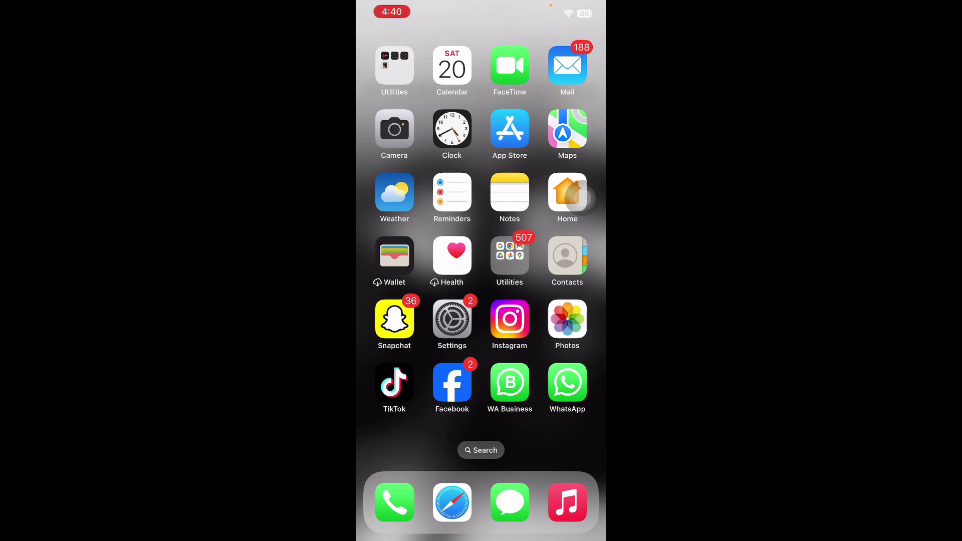
- Review YouTube's camera, microphone and Background App Refresh permissions in Settings, then go home
{"action": "left_click", "coordinate": [452, 320]}
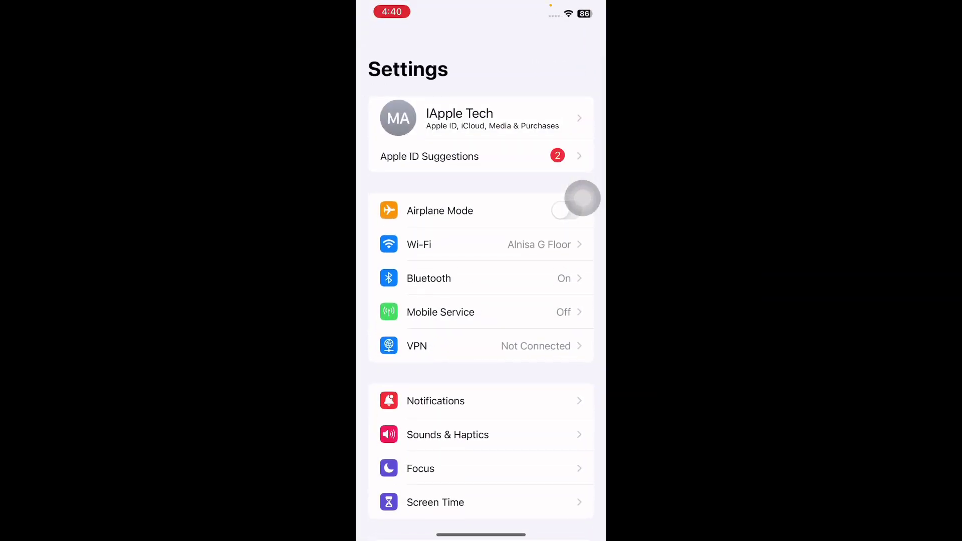
{"action": "scroll", "coordinate": [481, 300], "scroll_direction": "down", "scroll_amount": 5}
{"action": "scroll", "coordinate": [481, 301], "scroll_direction": "down", "scroll_amount": 5}
{"action": "scroll", "coordinate": [481, 301], "scroll_direction": "down", "scroll_amount": 5}
{"action": "scroll", "coordinate": [481, 300], "scroll_direction": "down", "scroll_amount": 10}
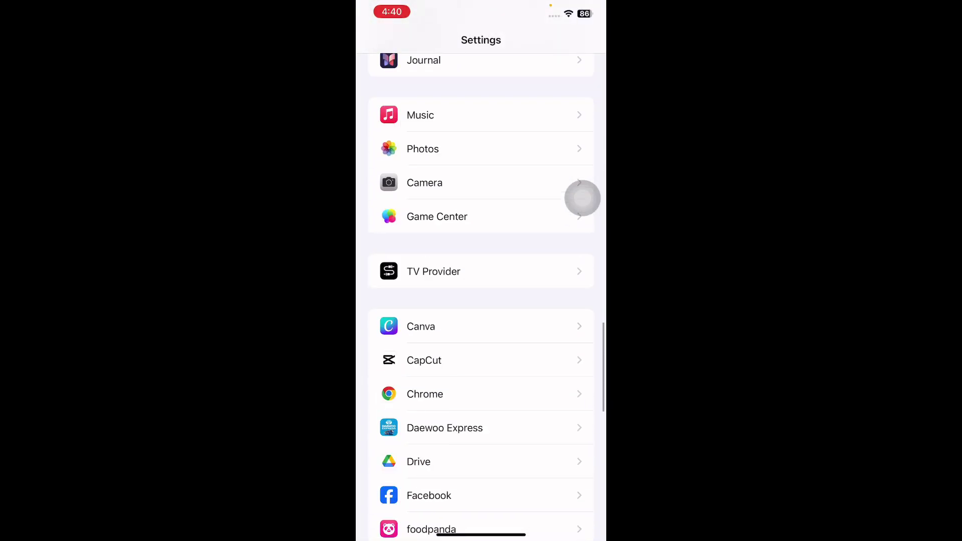
{"action": "scroll", "coordinate": [482, 301], "scroll_direction": "down", "scroll_amount": 10}
{"action": "scroll", "coordinate": [481, 301], "scroll_direction": "down", "scroll_amount": 3}
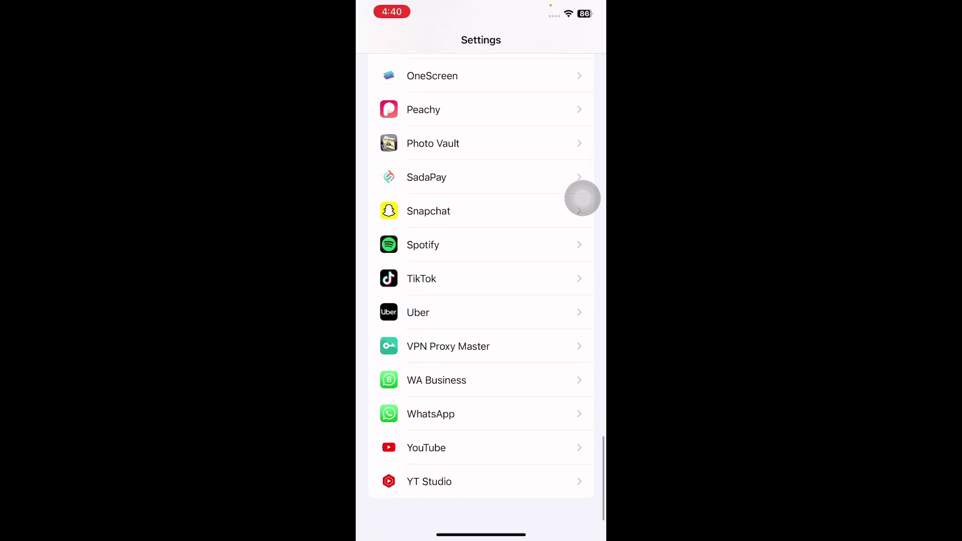
{"action": "left_click", "coordinate": [482, 447]}
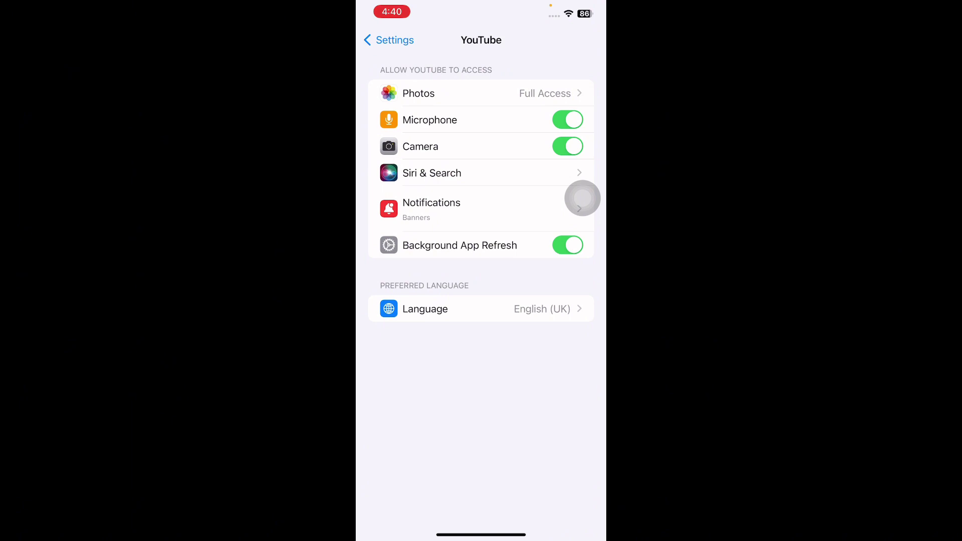
{"action": "key", "text": "super+h"}
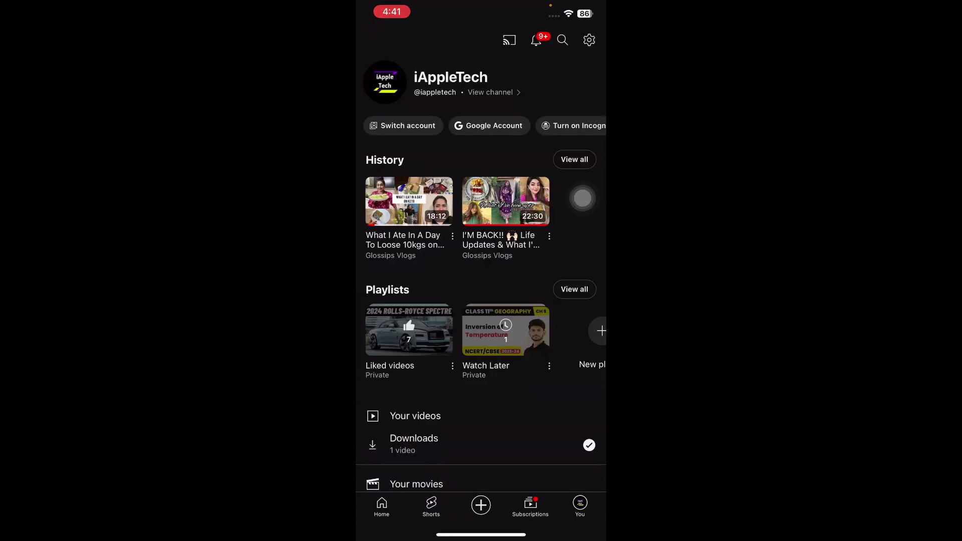
- Show YouTube's signed-in accounts list, then swipe the sheet closed
{"action": "left_click", "coordinate": [403, 125]}
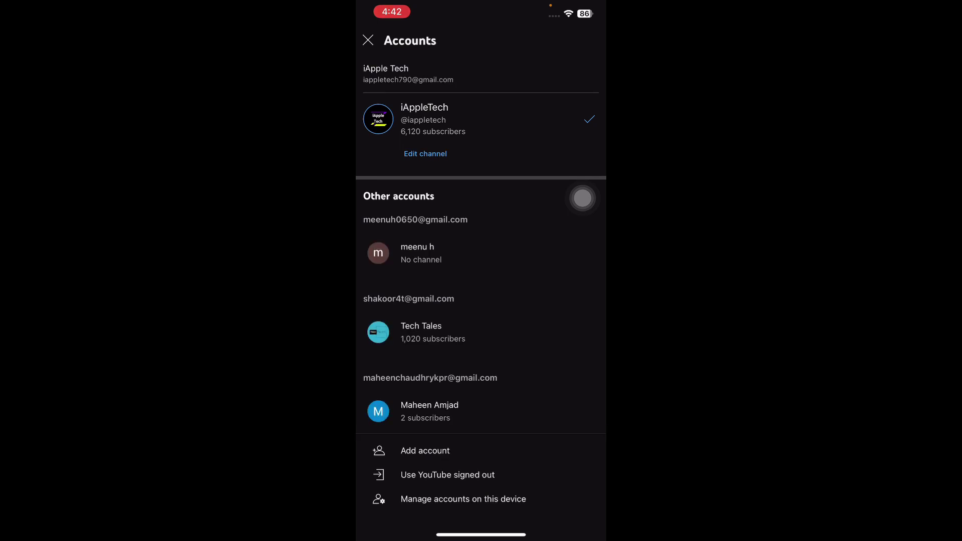
{"action": "left_click_drag", "start_coordinate": [410, 45], "coordinate": [410, 413]}
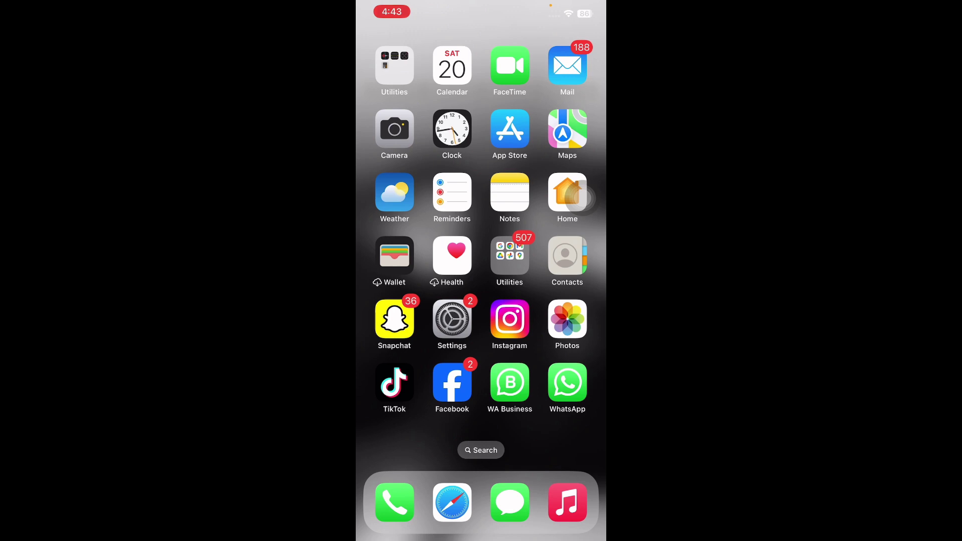
{"action": "key", "text": "XF86AudioRaiseVolume"}
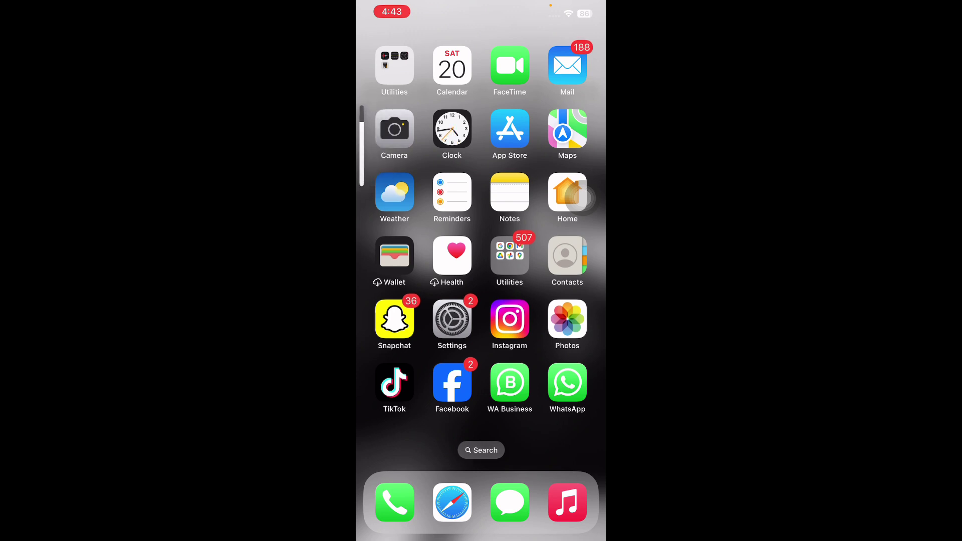
{"action": "key", "text": "XF86PowerOff"}
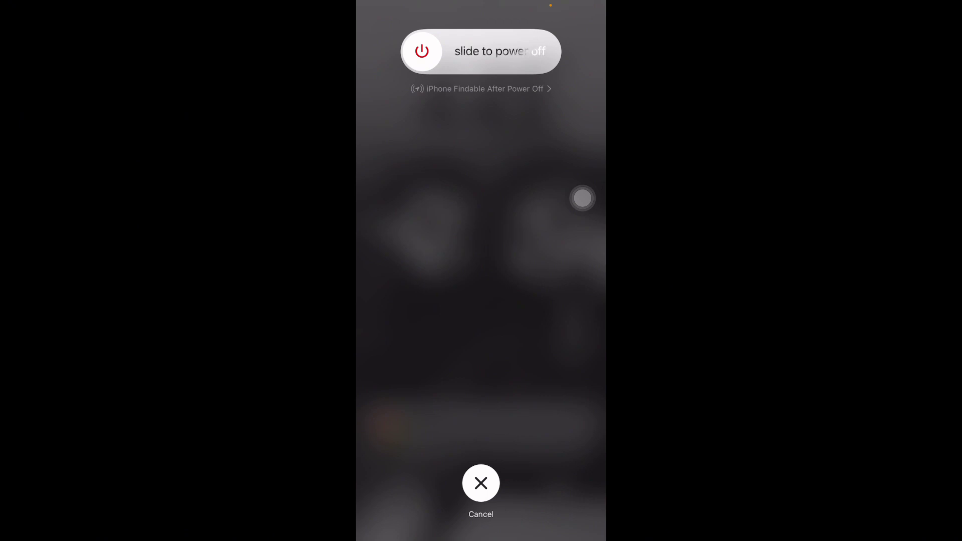
{"action": "left_click", "coordinate": [481, 483]}
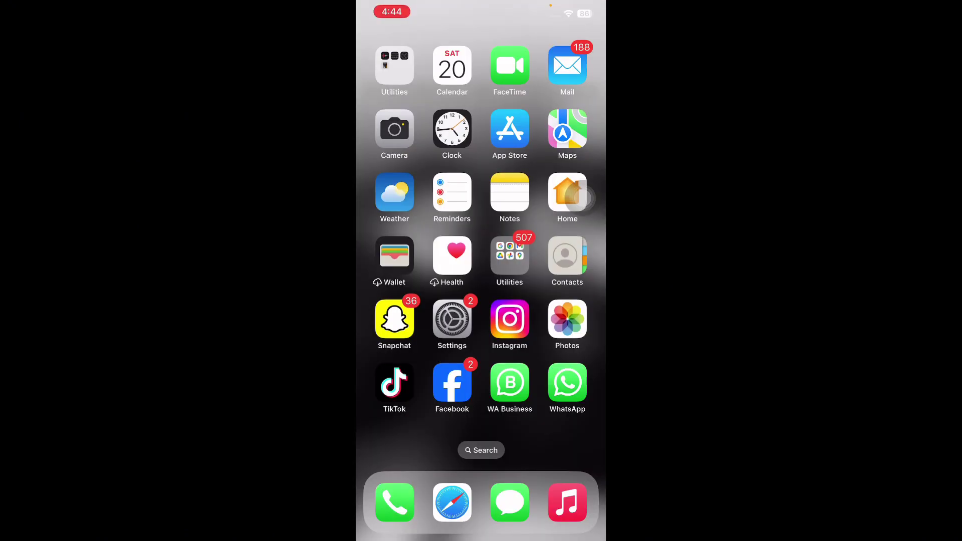
- Switch off the Personal VPN in Settings > VPN, then return home
{"action": "left_click", "coordinate": [452, 319]}
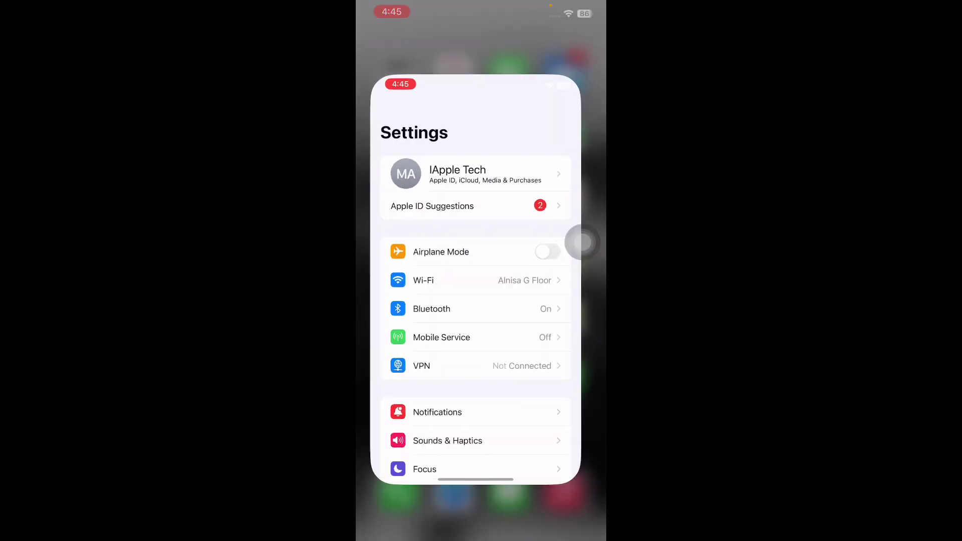
{"action": "left_click", "coordinate": [481, 343]}
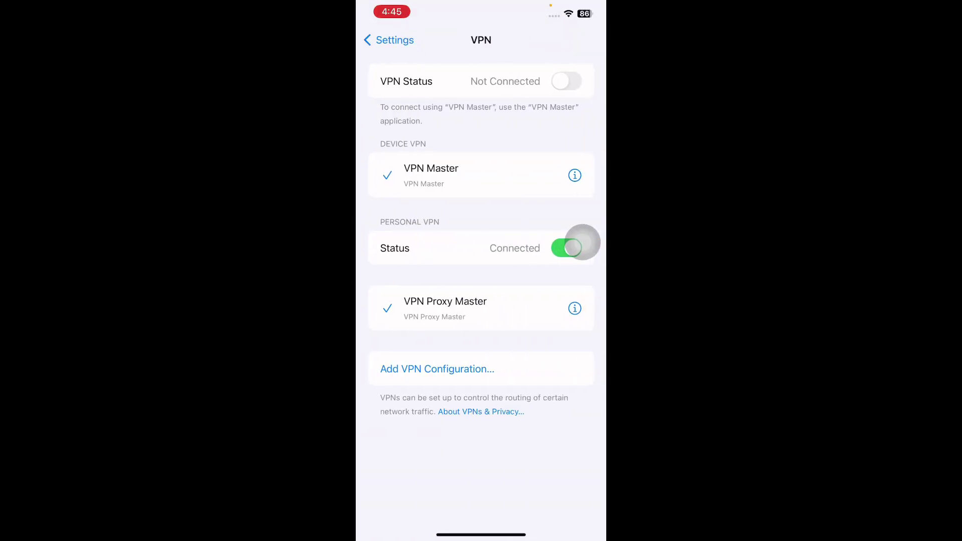
{"action": "left_click", "coordinate": [579, 245]}
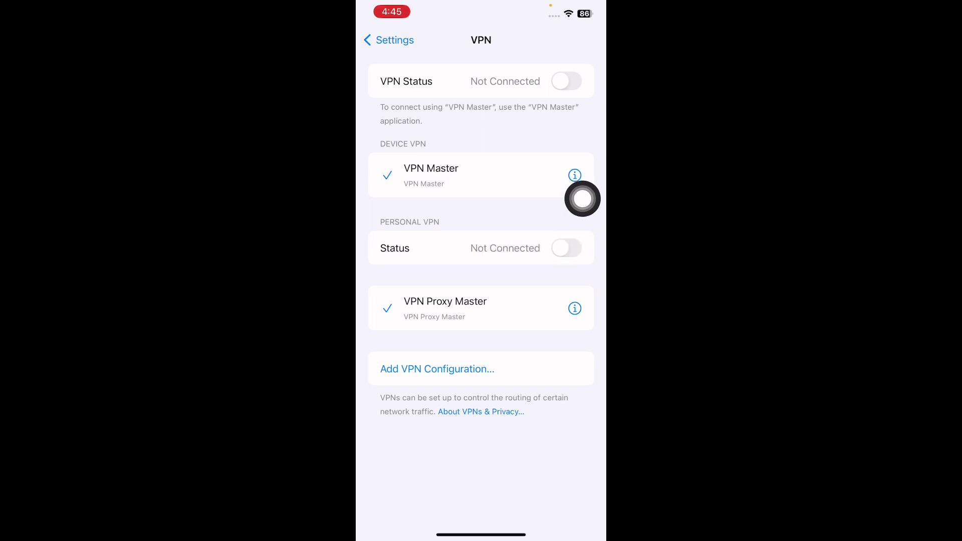
{"action": "left_click", "coordinate": [583, 199]}
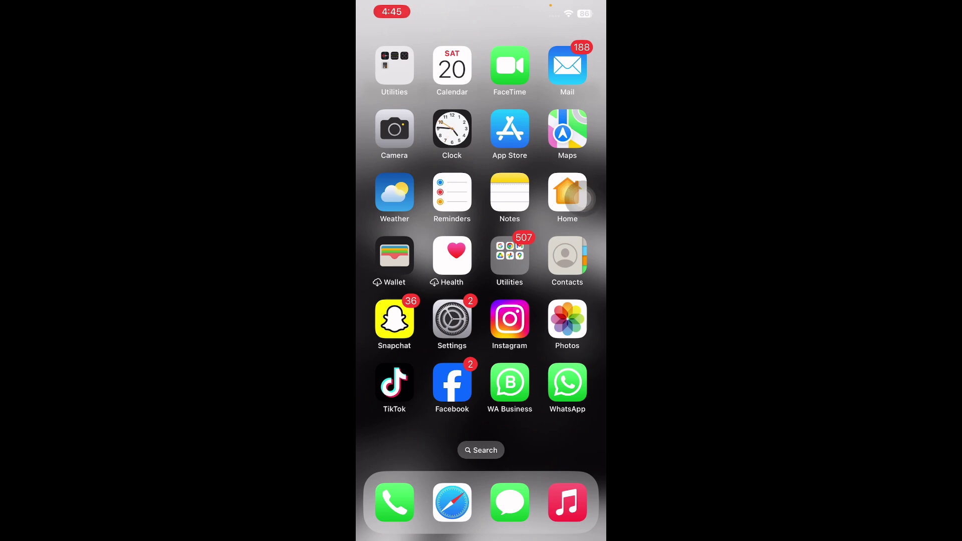
- Choose General > Transfer or Reset iPhone > Reset > Reset Network Settings, then exit at the passcode prompt
{"action": "left_click", "coordinate": [452, 320]}
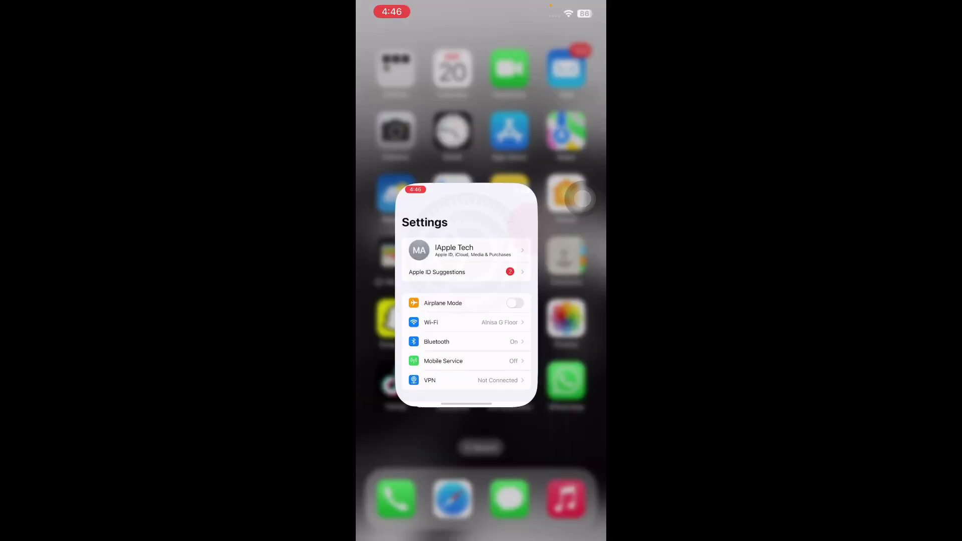
{"action": "scroll", "coordinate": [482, 301], "scroll_direction": "down", "scroll_amount": 1}
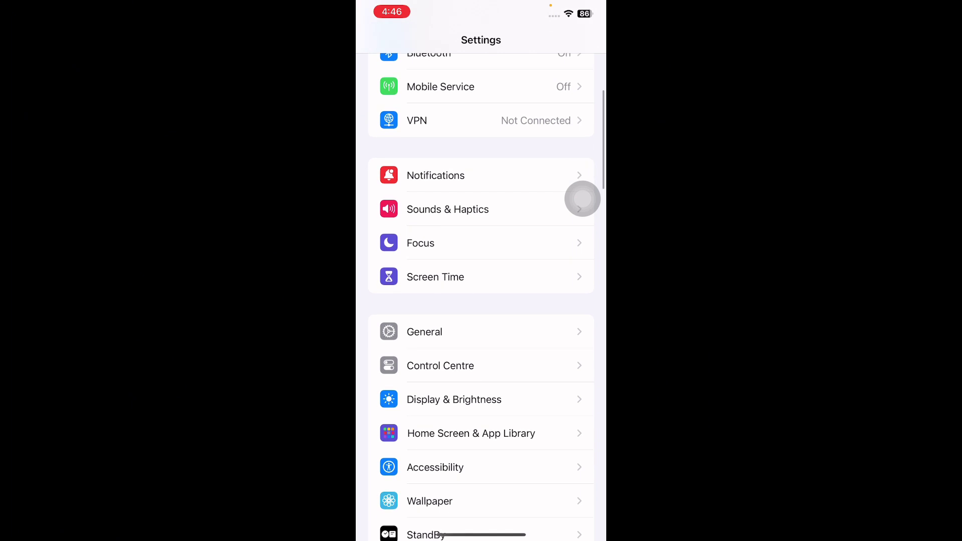
{"action": "left_click", "coordinate": [451, 157]}
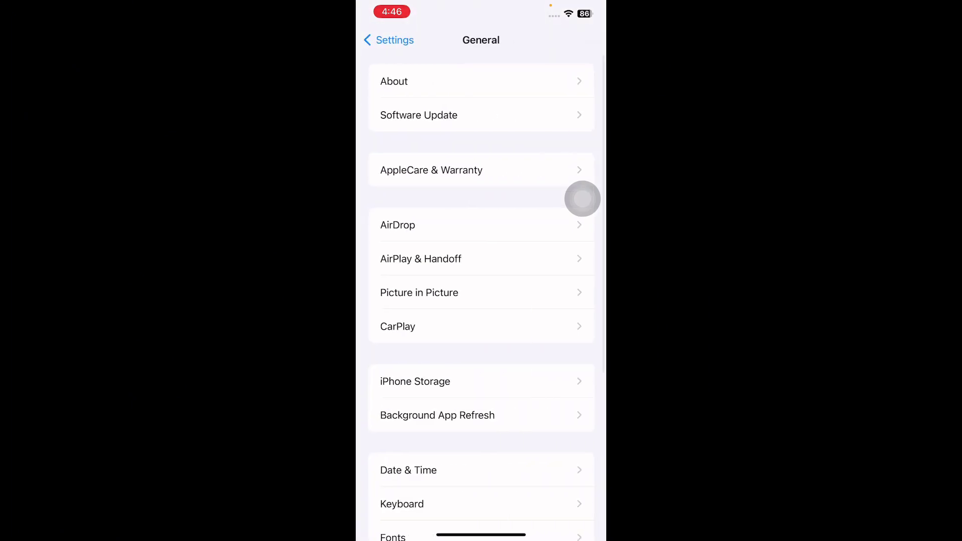
{"action": "scroll", "coordinate": [481, 300], "scroll_direction": "down", "scroll_amount": 5}
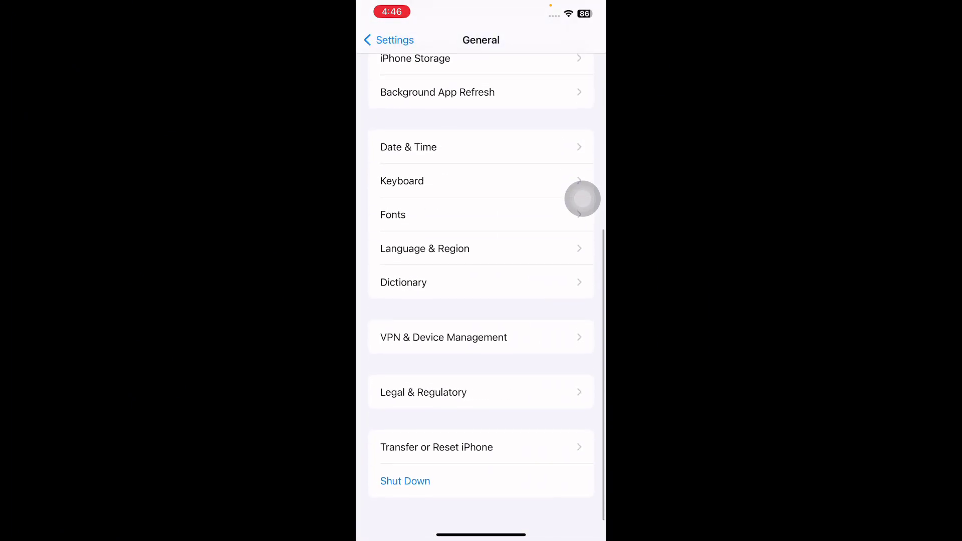
{"action": "left_click", "coordinate": [437, 447]}
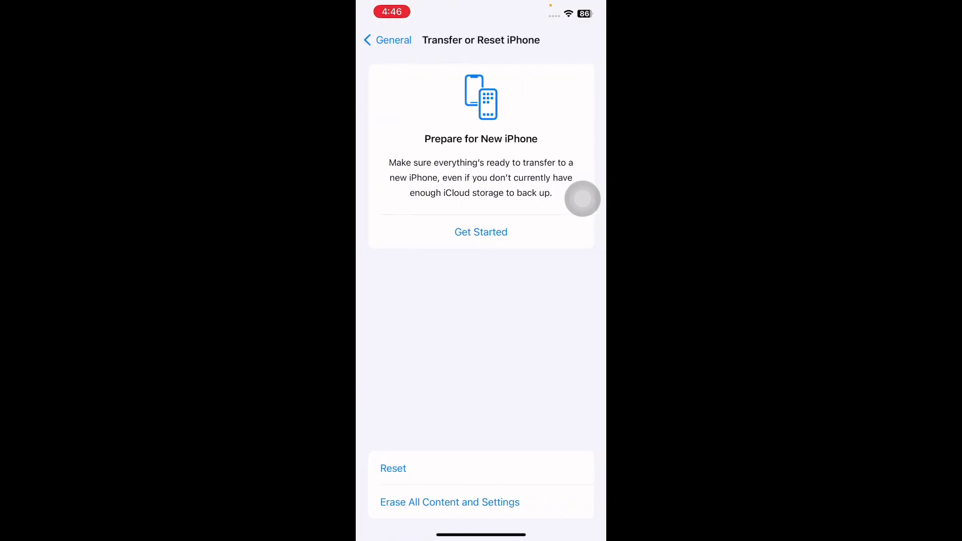
{"action": "left_click", "coordinate": [393, 468]}
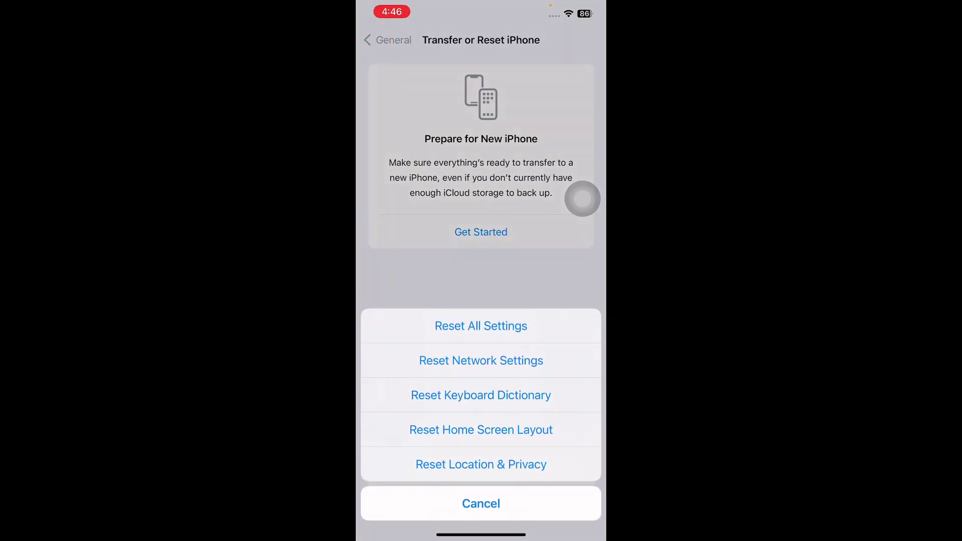
{"action": "left_click", "coordinate": [481, 325]}
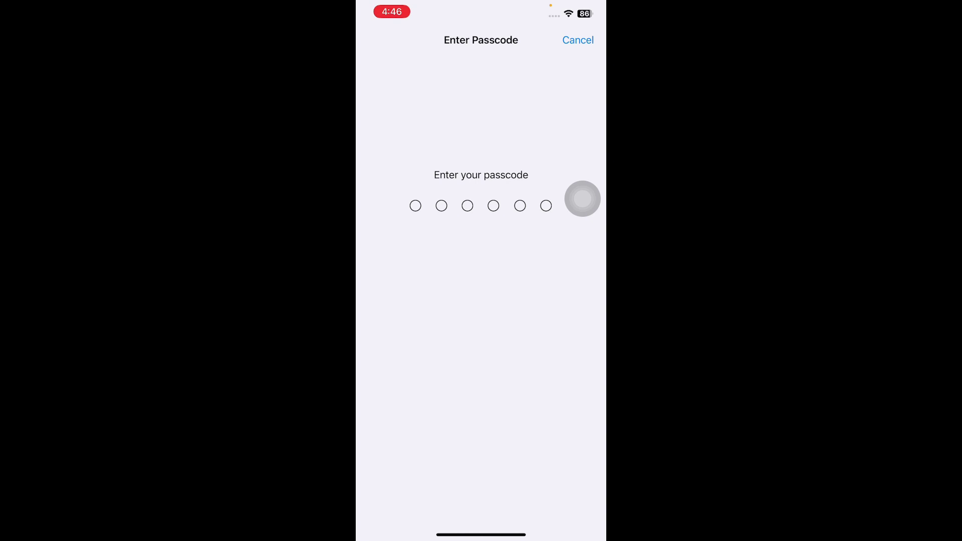
{"action": "left_click", "coordinate": [583, 199]}
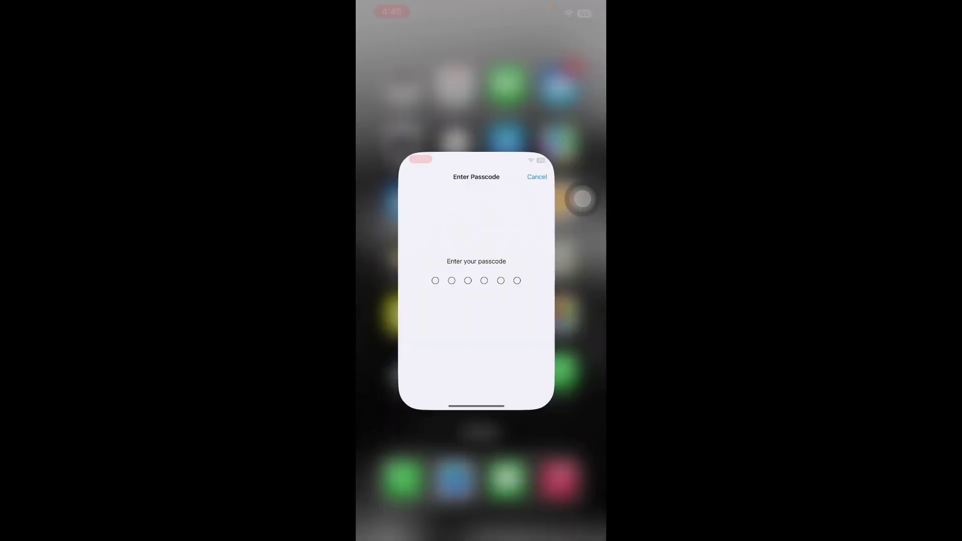